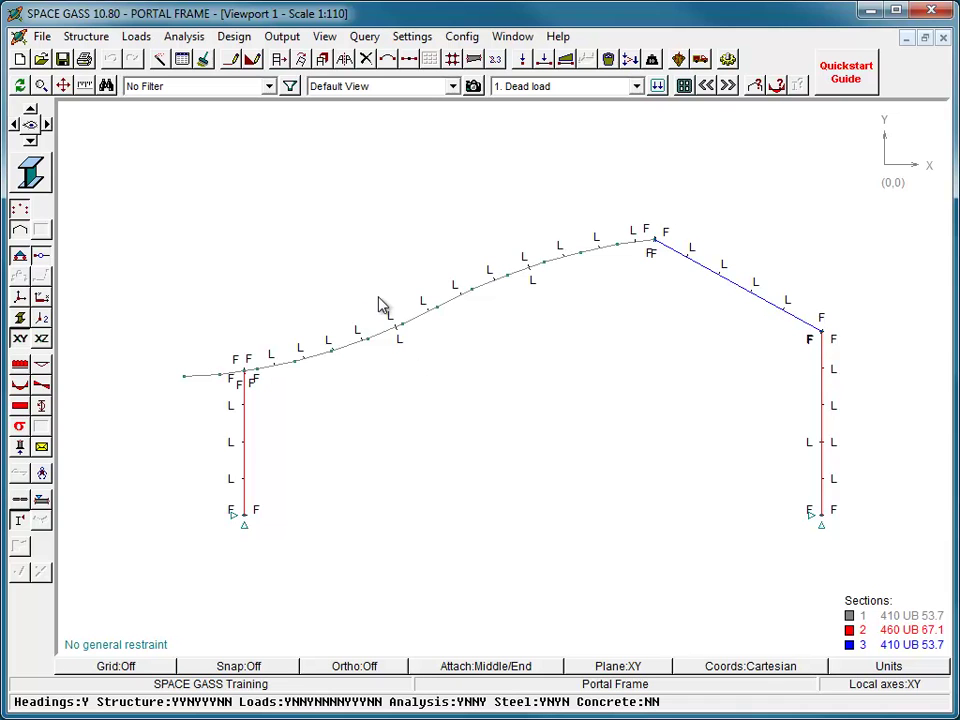
Start an AS4100 steel member check, set to Check mode for load cases 10-12.
click(228, 40)
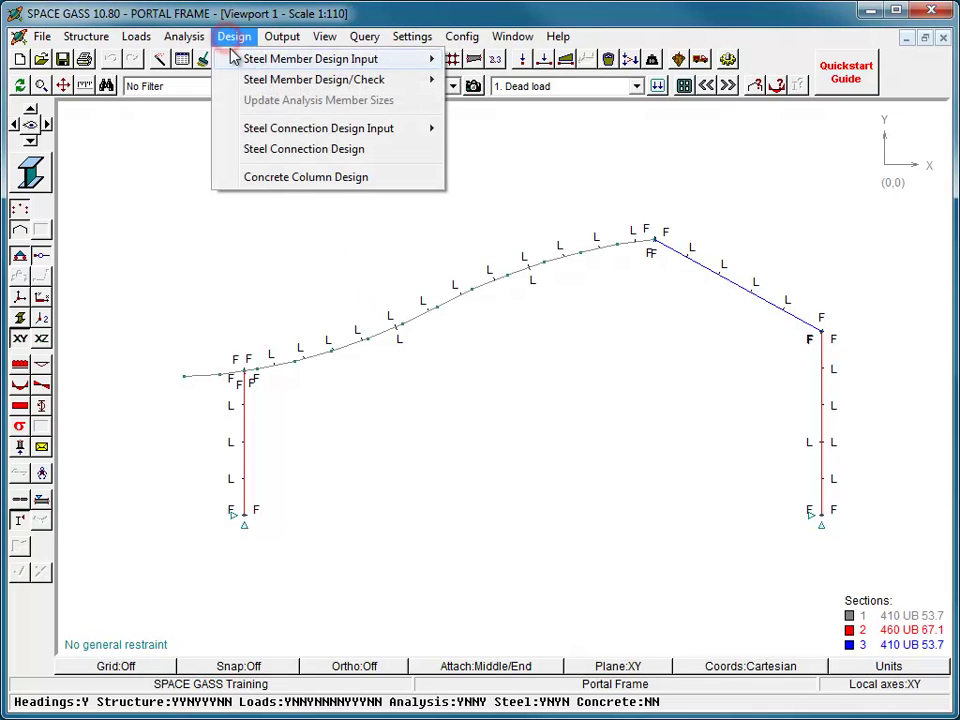
mouse_move(285, 84)
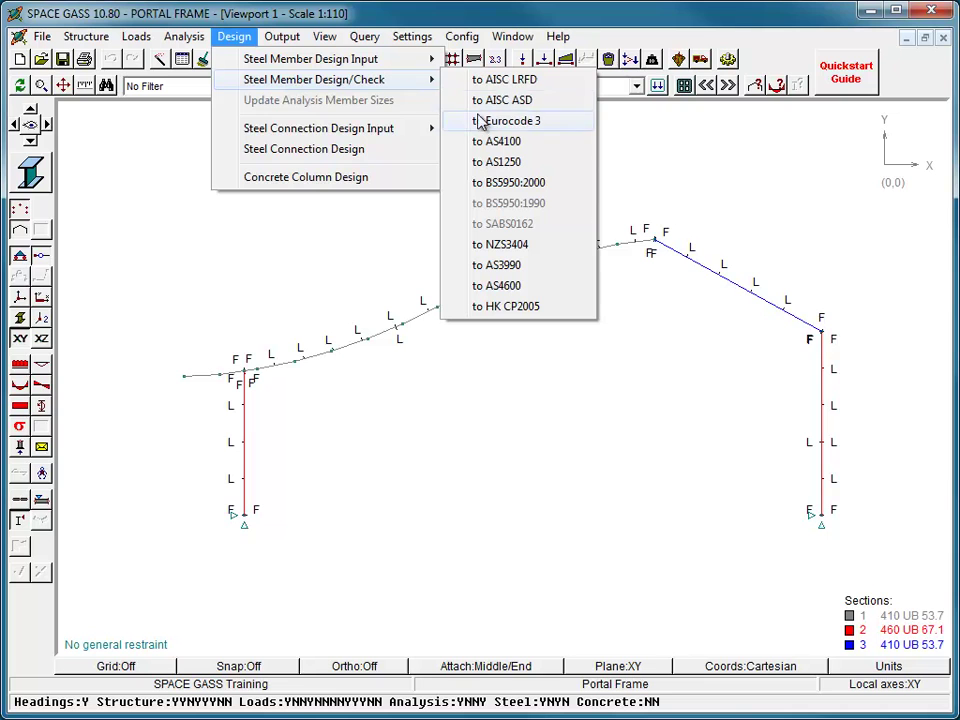
click(490, 142)
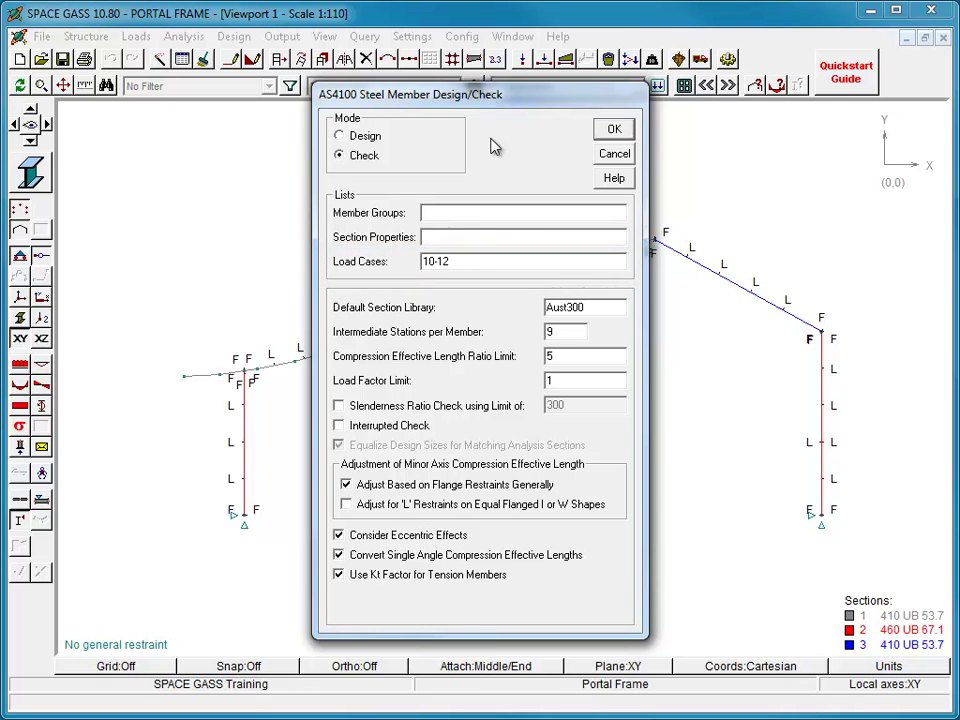
Run the AS4100 check and colour the frame members by their load factor.
click(610, 132)
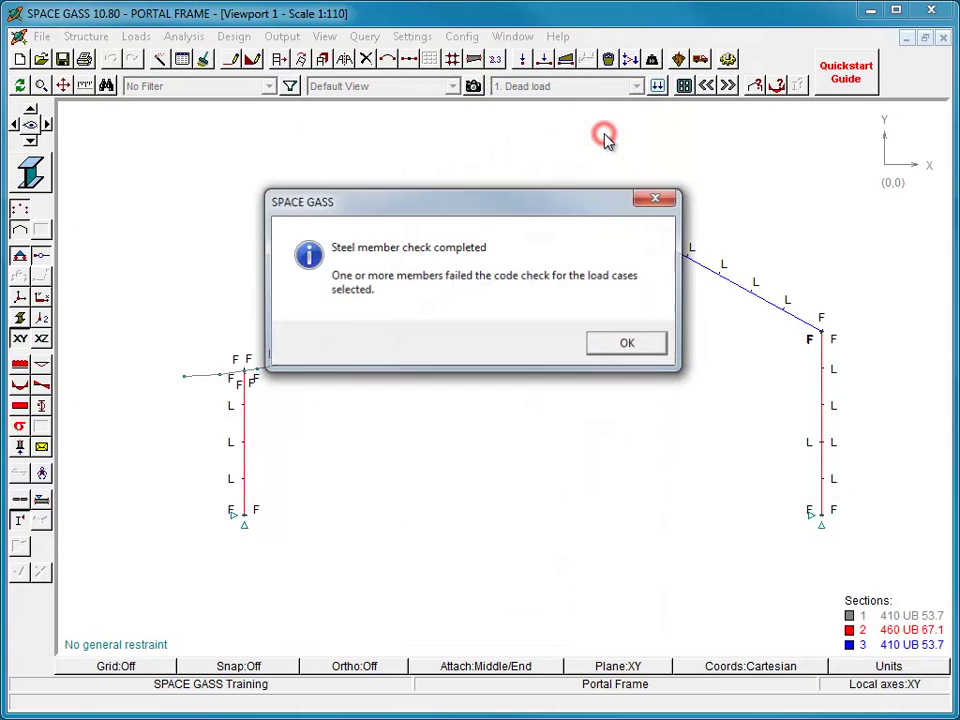
click(626, 345)
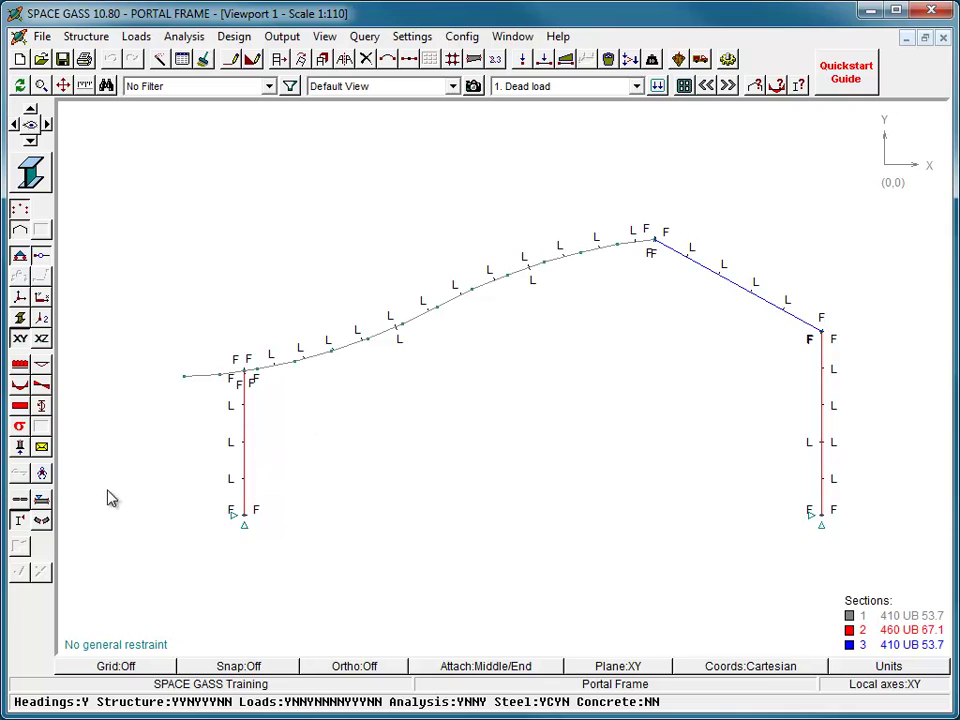
click(41, 520)
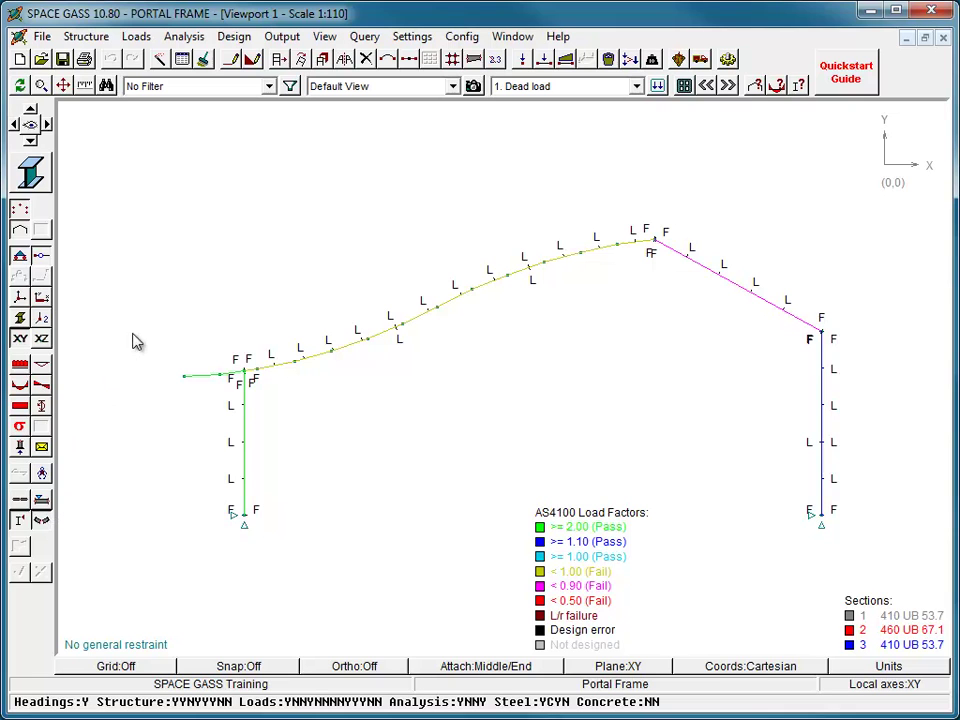
Create filter 2 'Passed Members' limited to passed steel members and apply it.
click(290, 86)
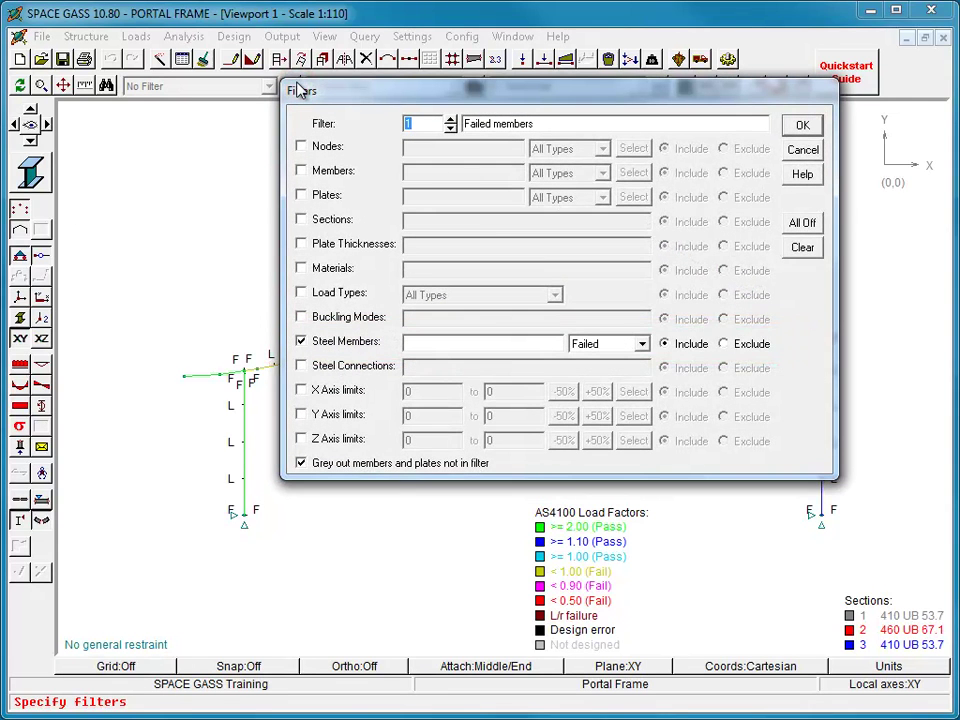
click(450, 119)
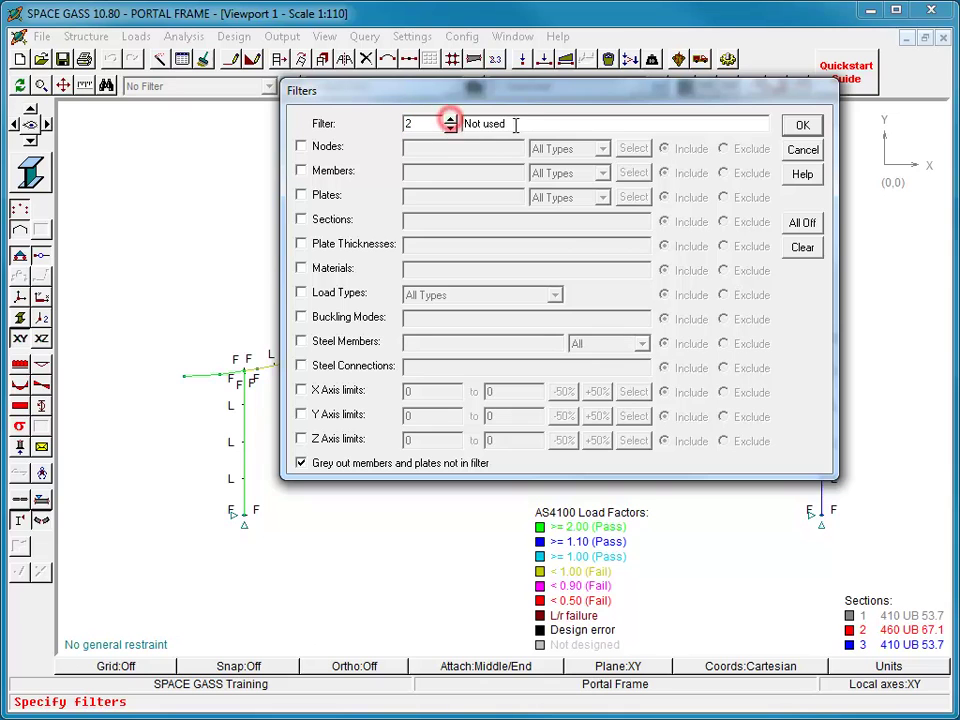
drag(517, 123, 466, 124)
text(Pas)
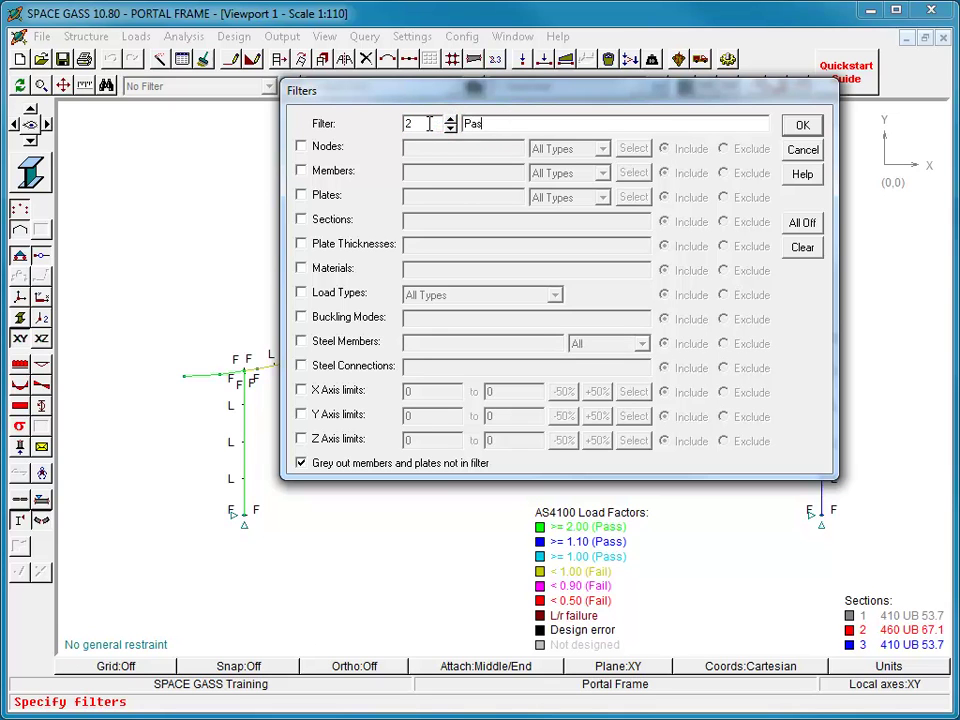
text(sed Members)
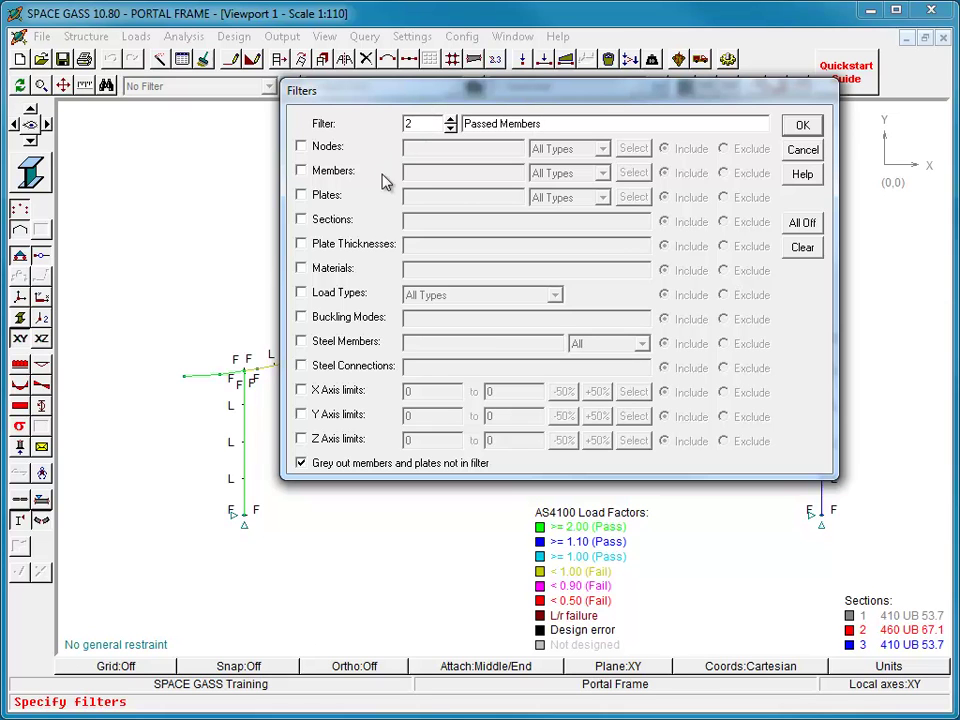
click(301, 342)
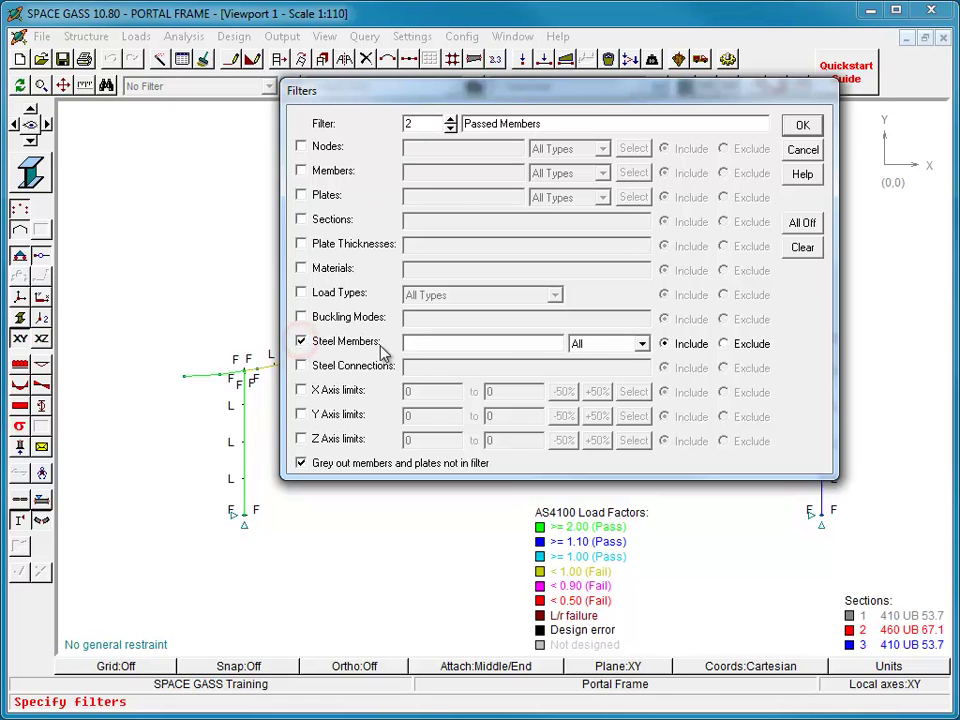
click(640, 344)
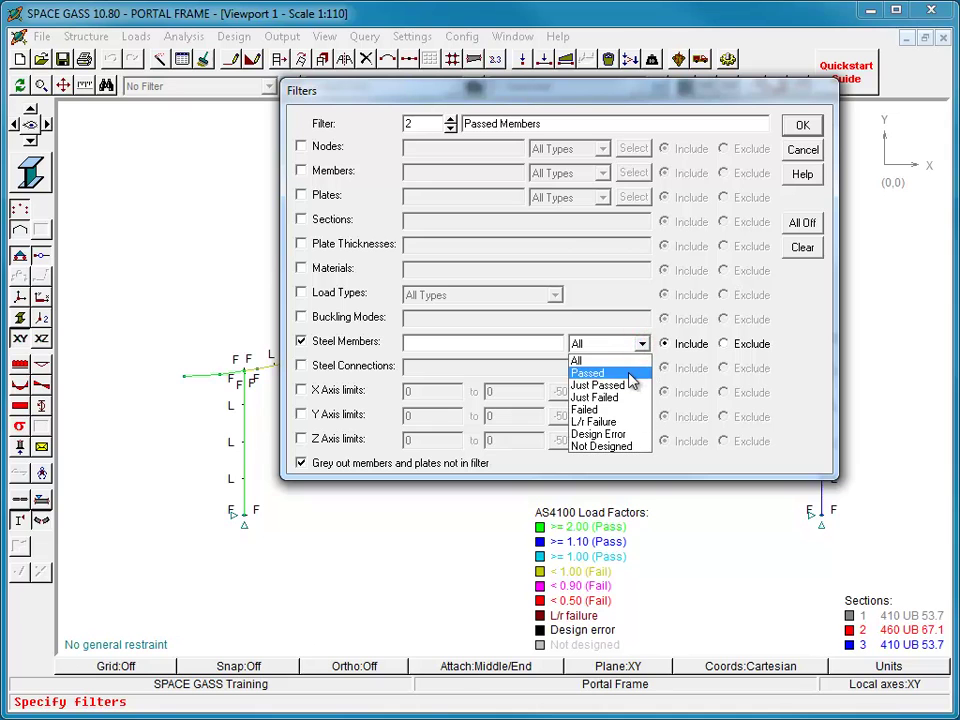
click(628, 372)
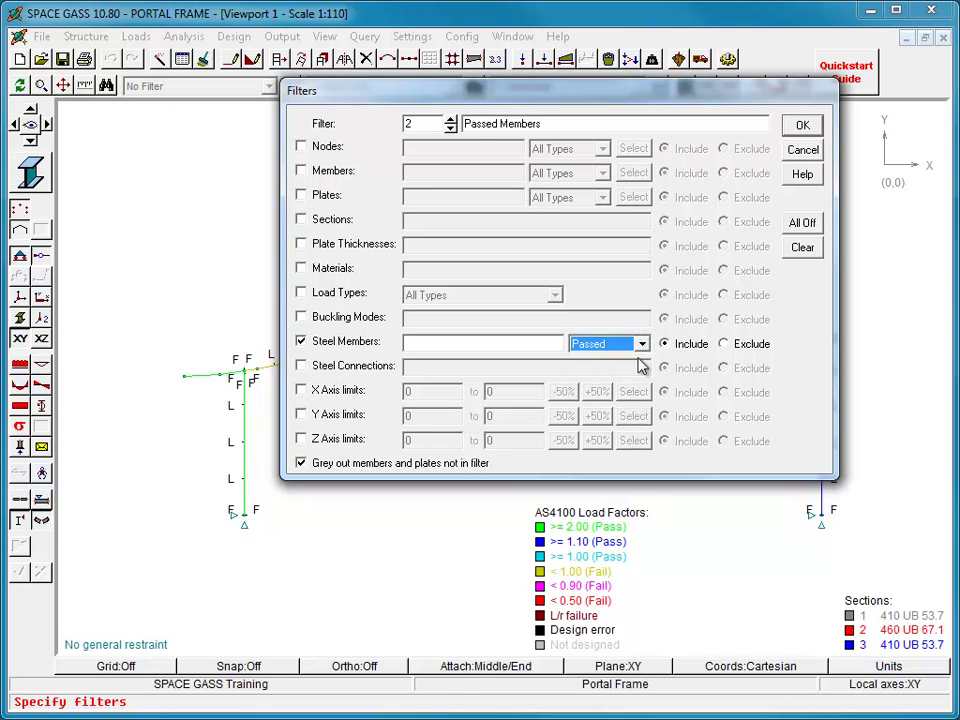
click(797, 128)
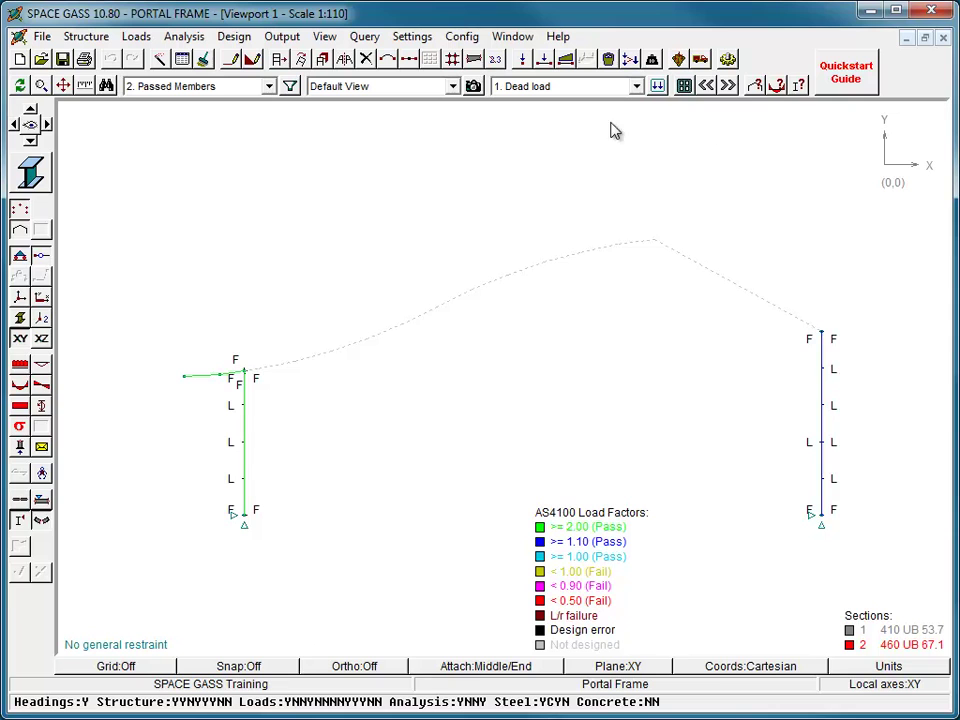
Show only the failed members with filter 1, then switch to No Filter.
click(269, 86)
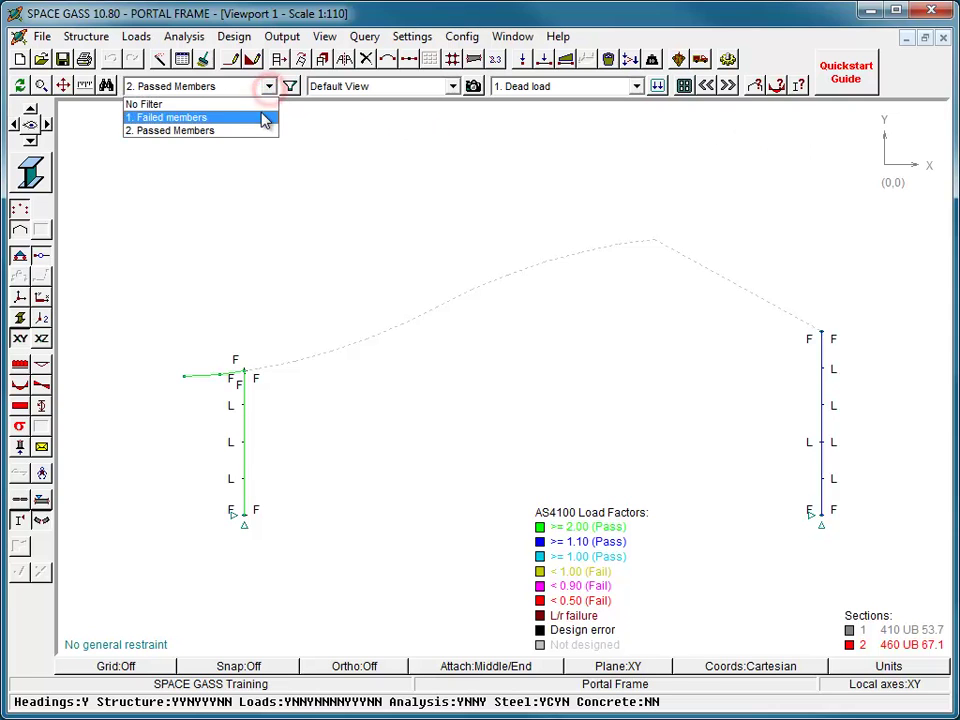
click(262, 117)
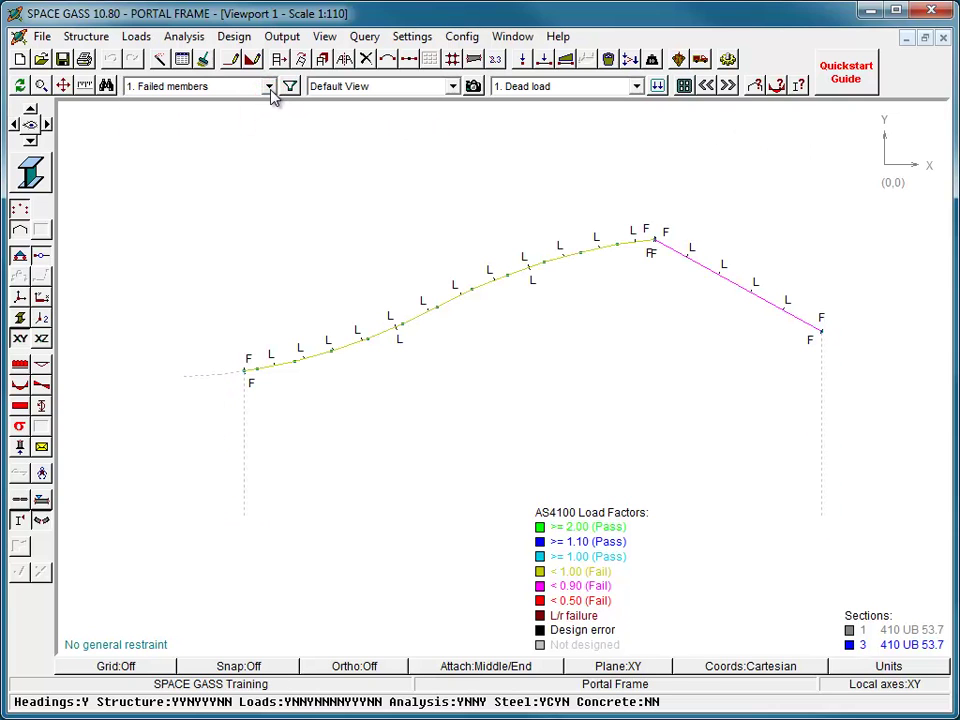
click(268, 87)
click(254, 104)
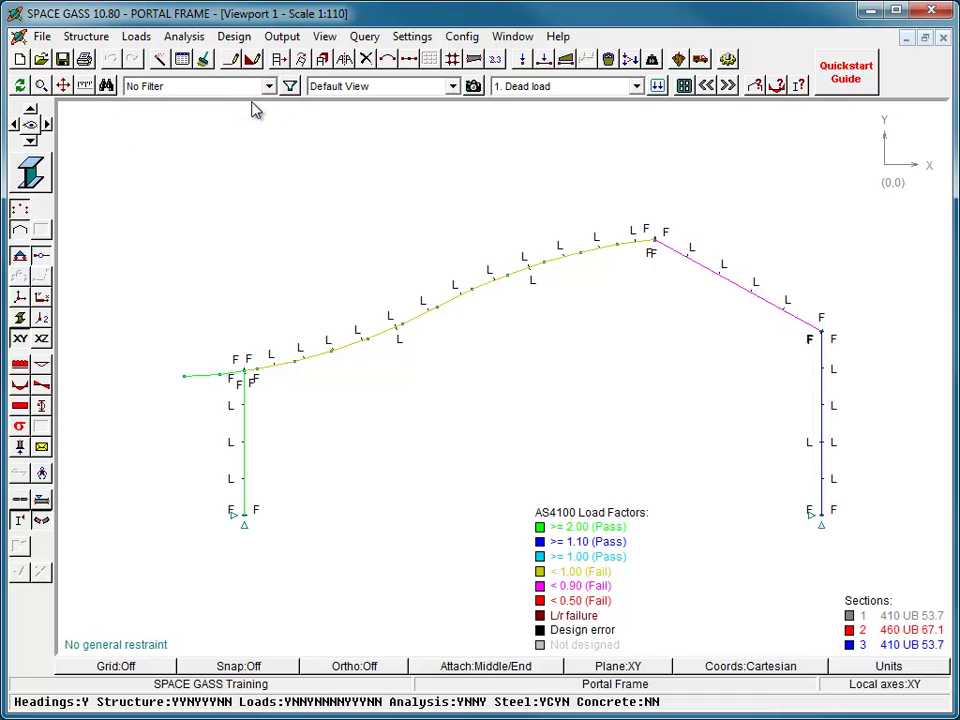
Show the rafter's steel design results and move the results window off the frame.
right_click(594, 250)
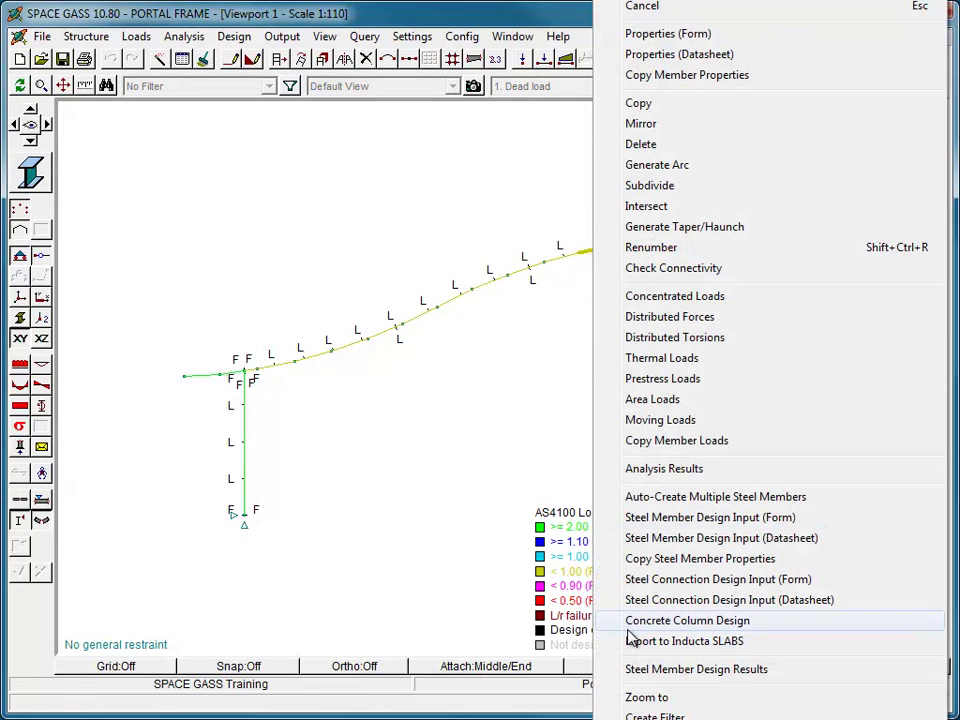
click(643, 669)
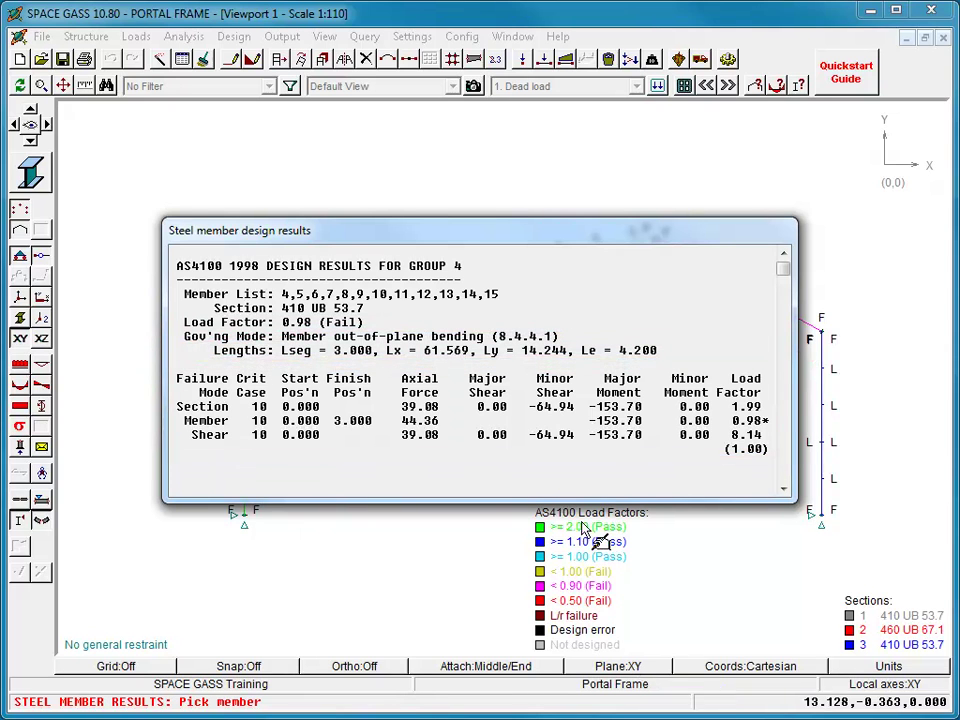
drag(510, 238, 541, 426)
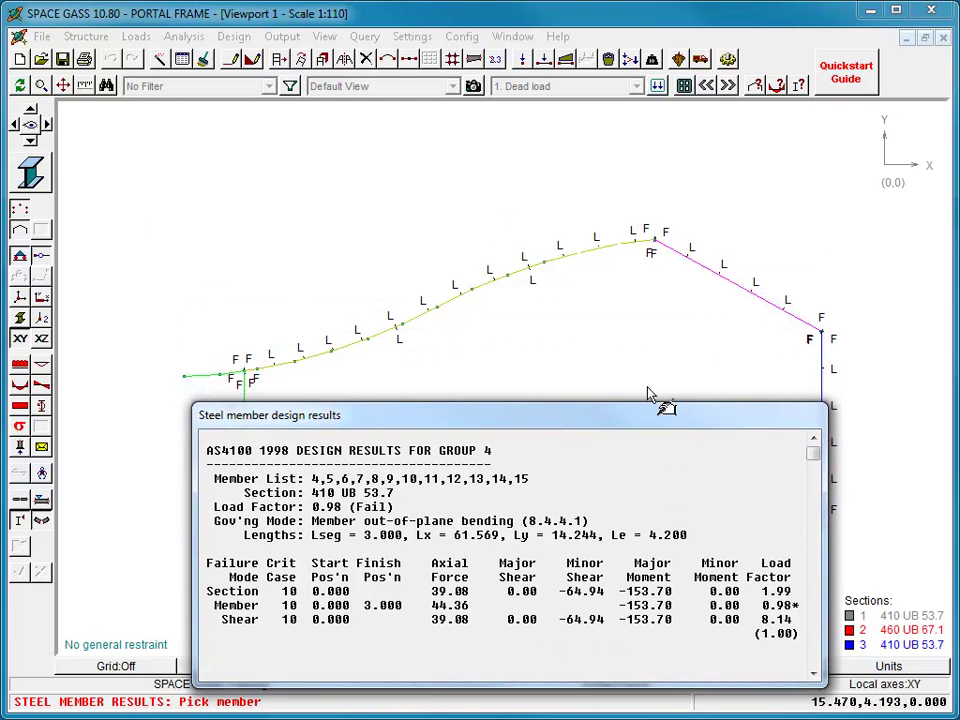
Query AS4100 results for members 17, 16, 3 and 2, then stop querying.
click(811, 370)
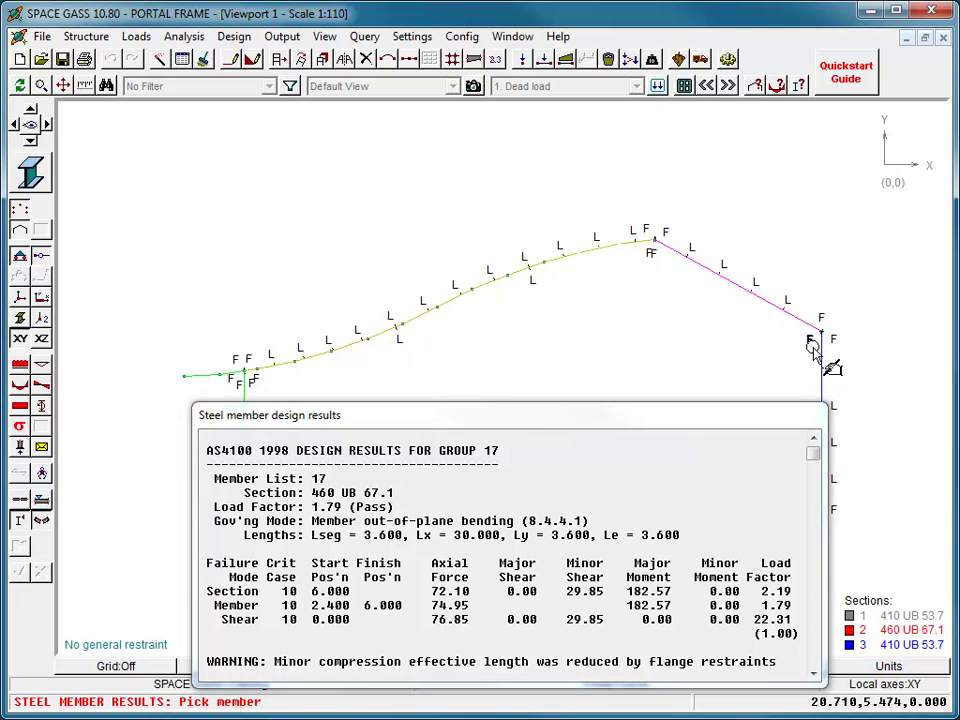
click(745, 290)
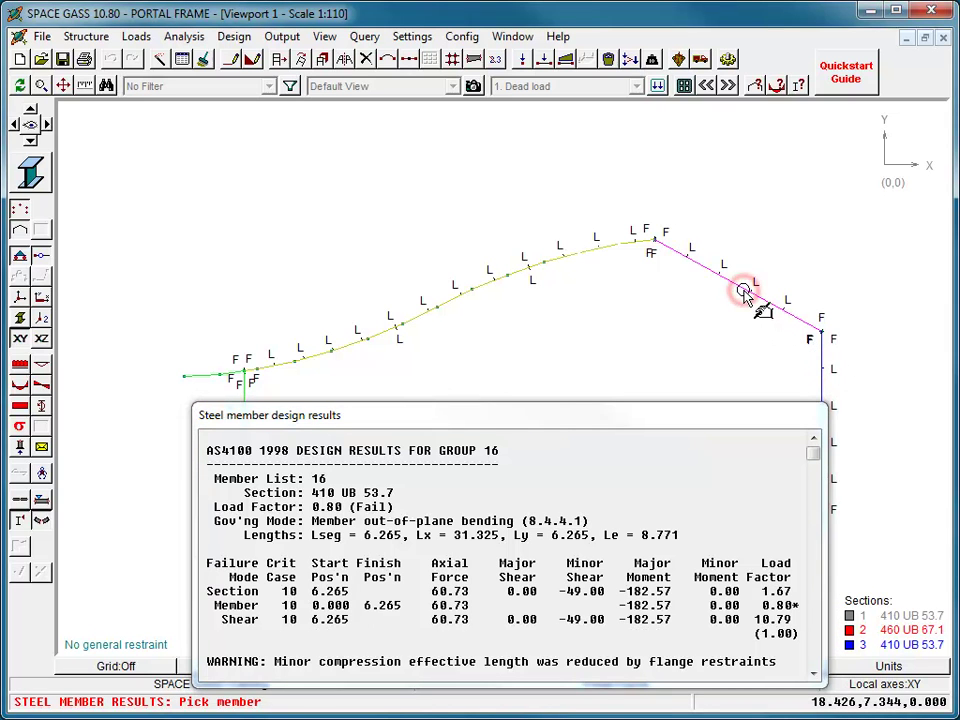
click(244, 383)
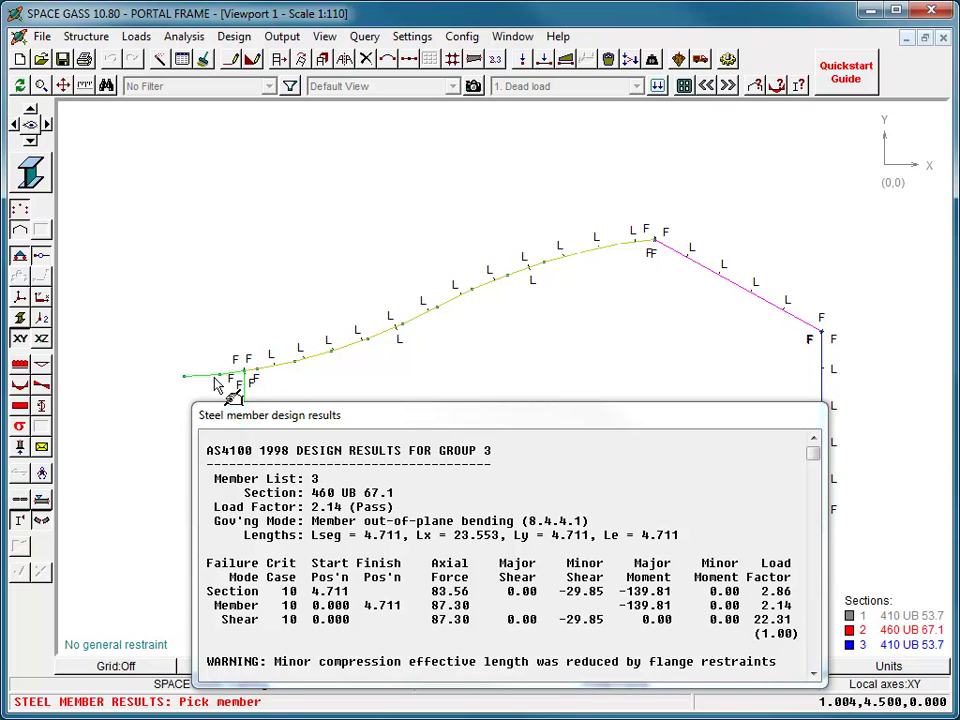
click(211, 379)
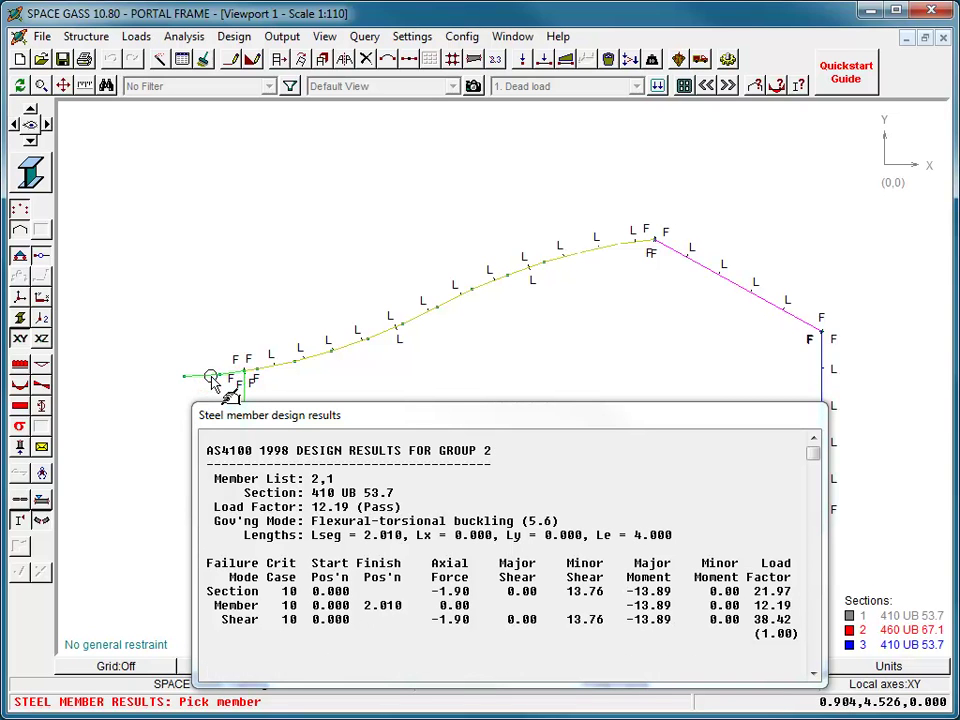
right_click(186, 268)
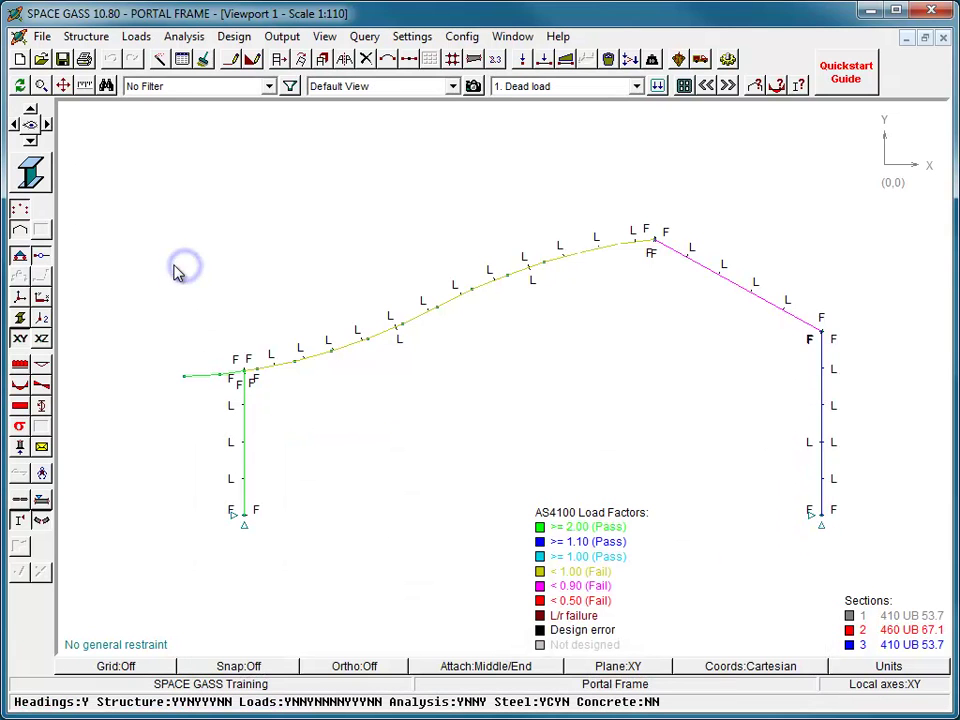
View a text report with only Member Input Data, Results Summary and Detailed Calculations, unfiltered.
click(88, 61)
click(112, 70)
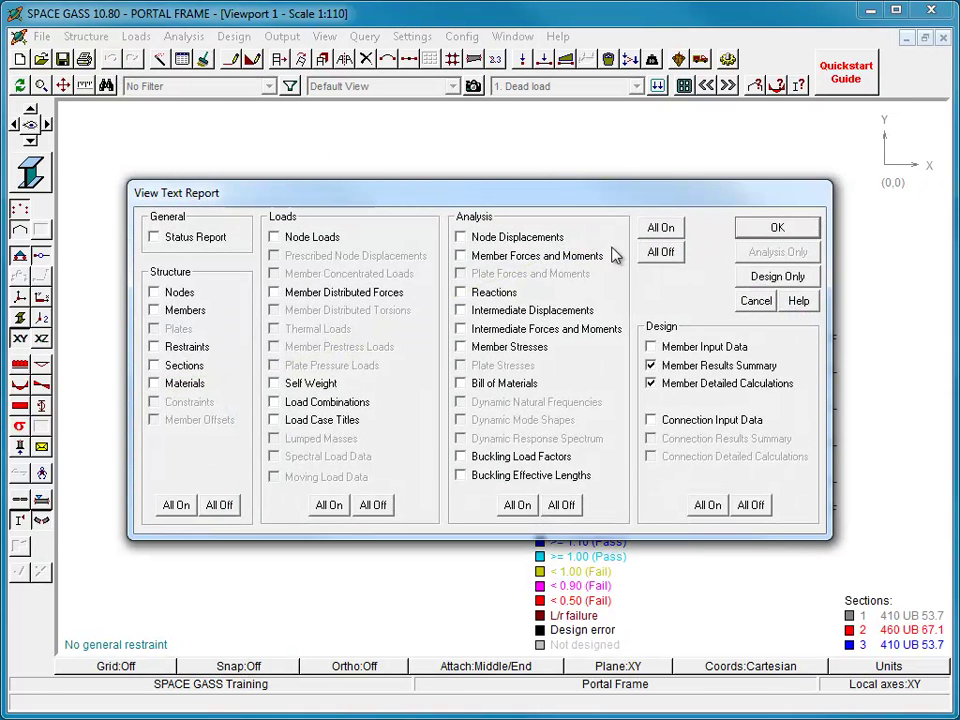
click(660, 253)
click(651, 347)
click(651, 365)
click(651, 384)
click(754, 230)
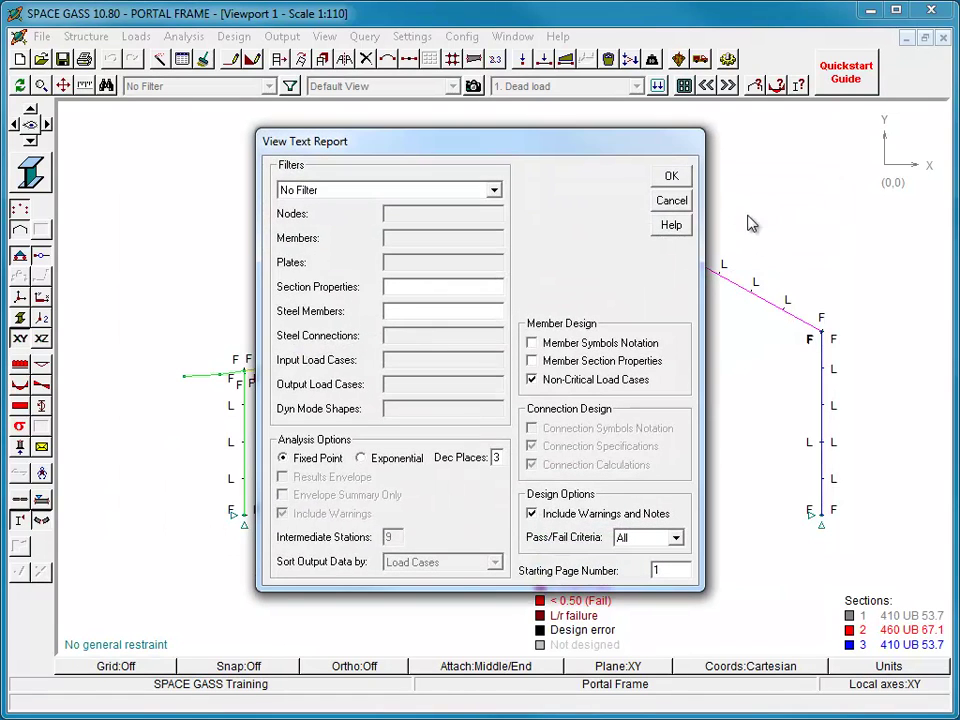
click(676, 178)
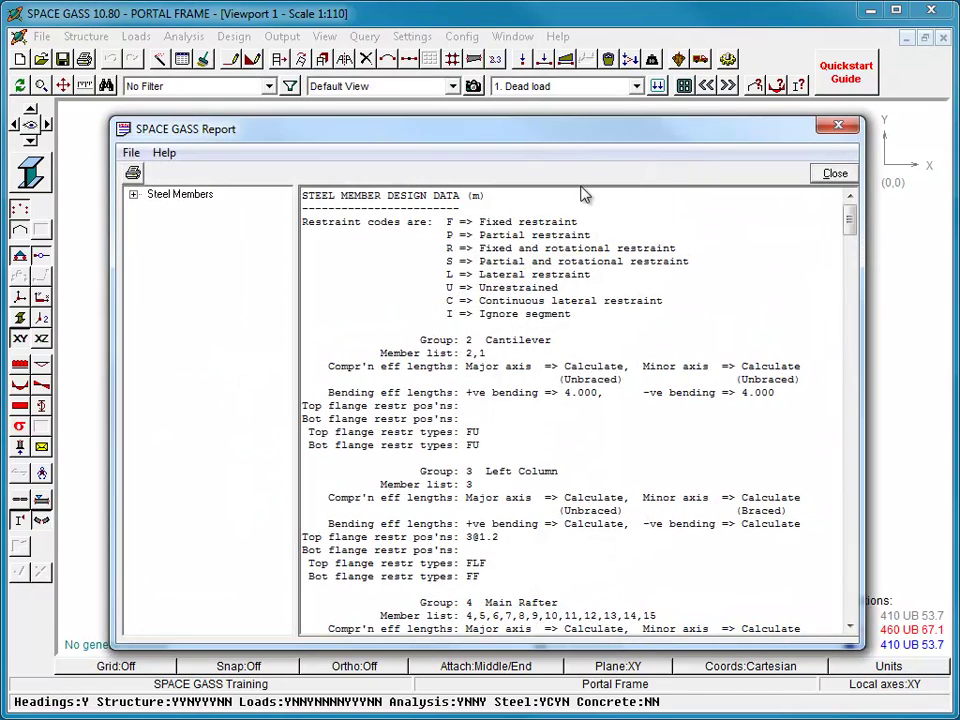
Review the steel member summary and Member Group 3 detailed calculations, then close the report.
click(133, 195)
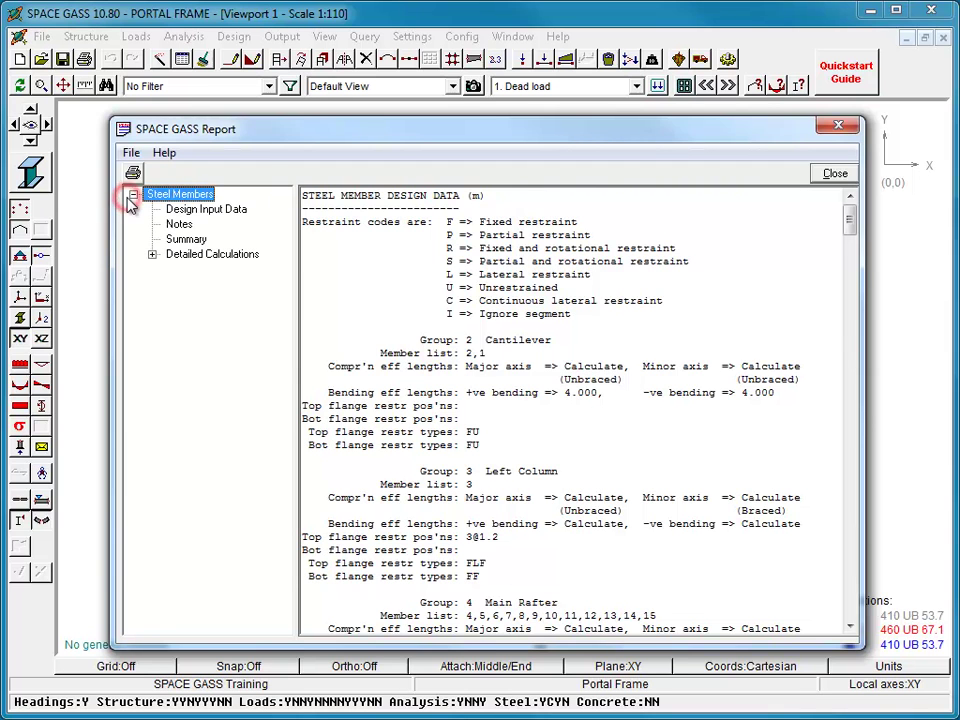
click(185, 240)
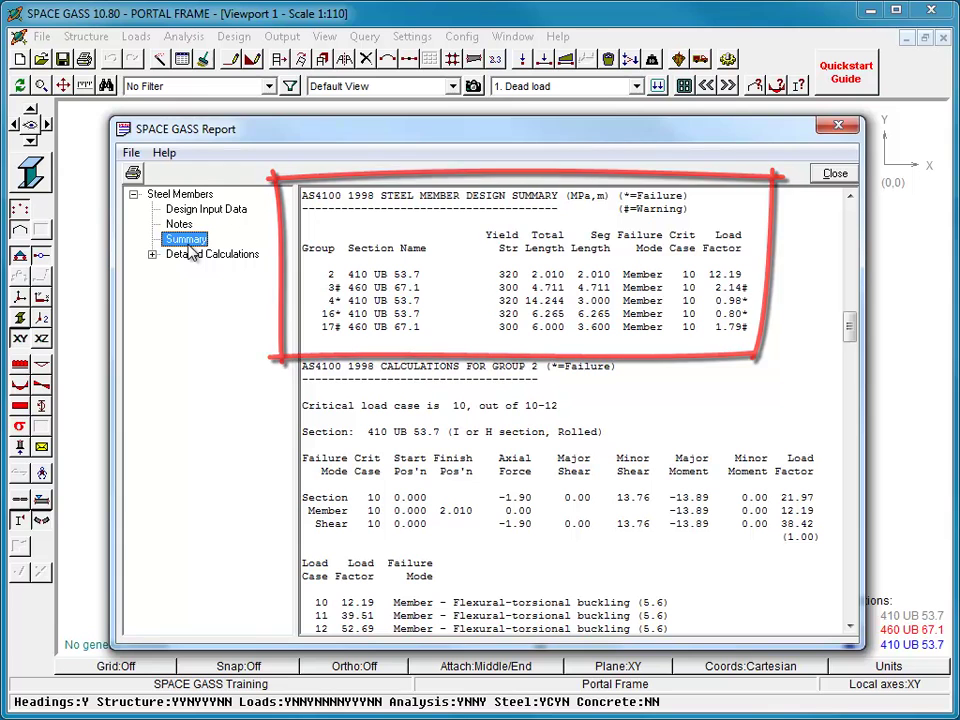
click(153, 255)
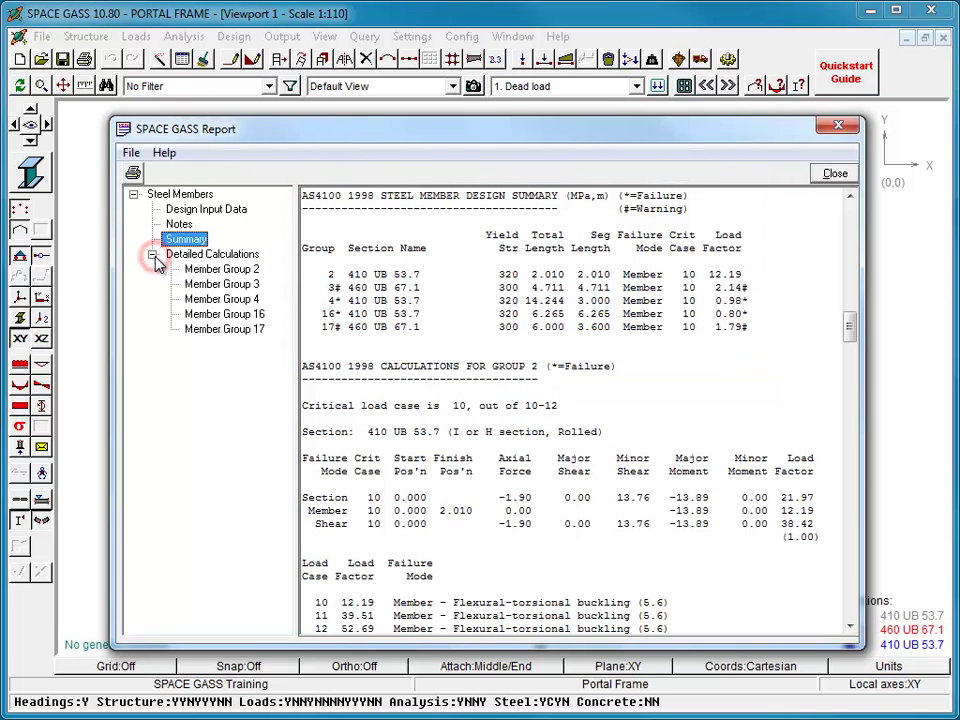
click(220, 286)
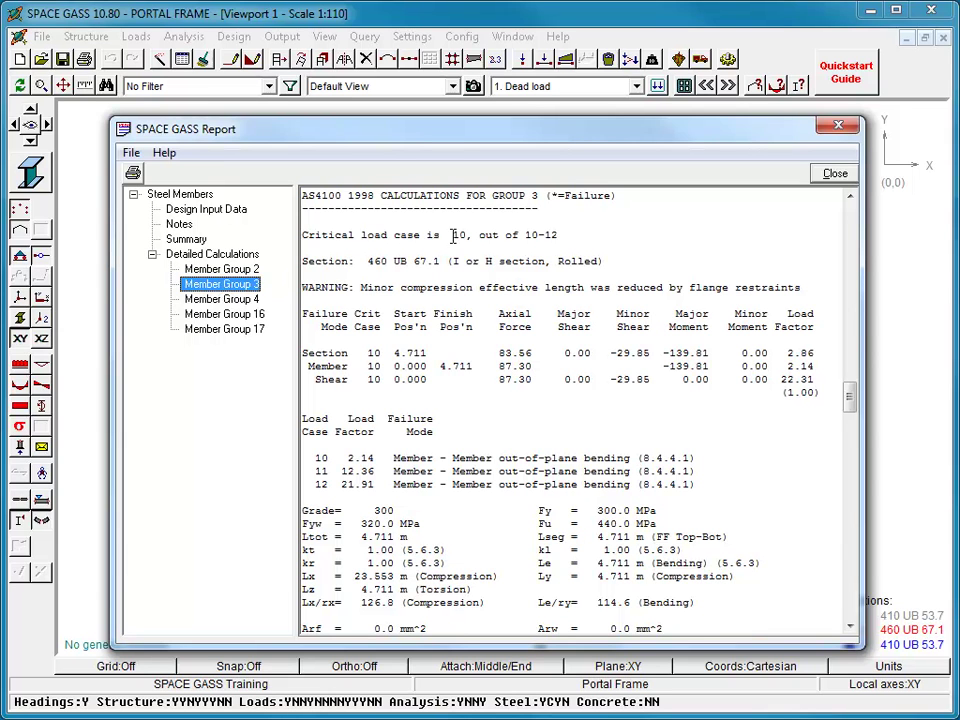
click(831, 176)
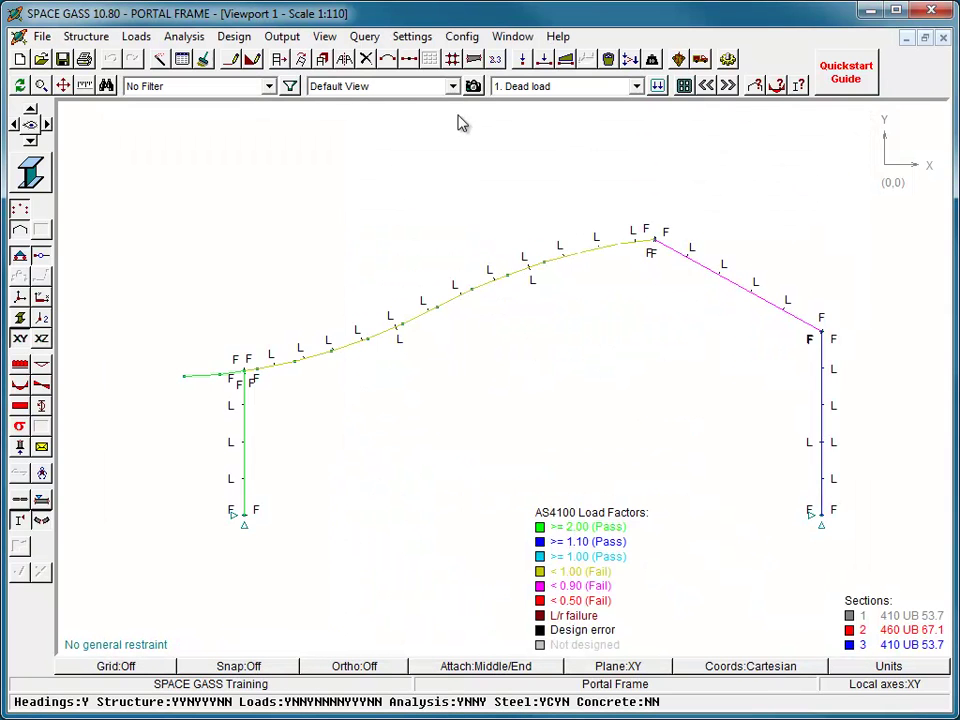
click(233, 38)
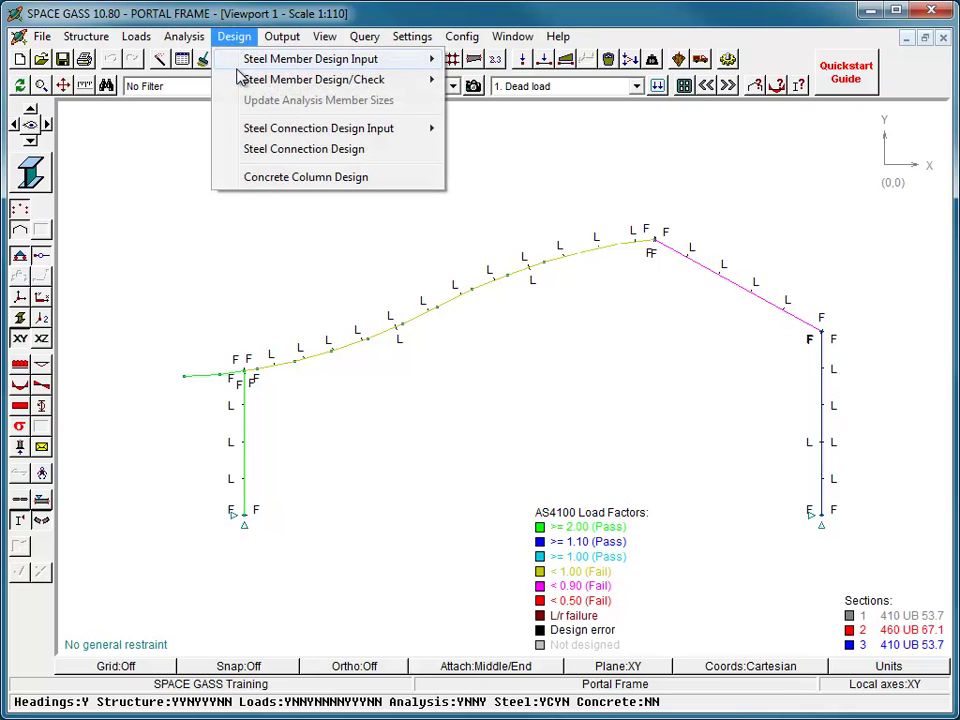
mouse_move(240, 81)
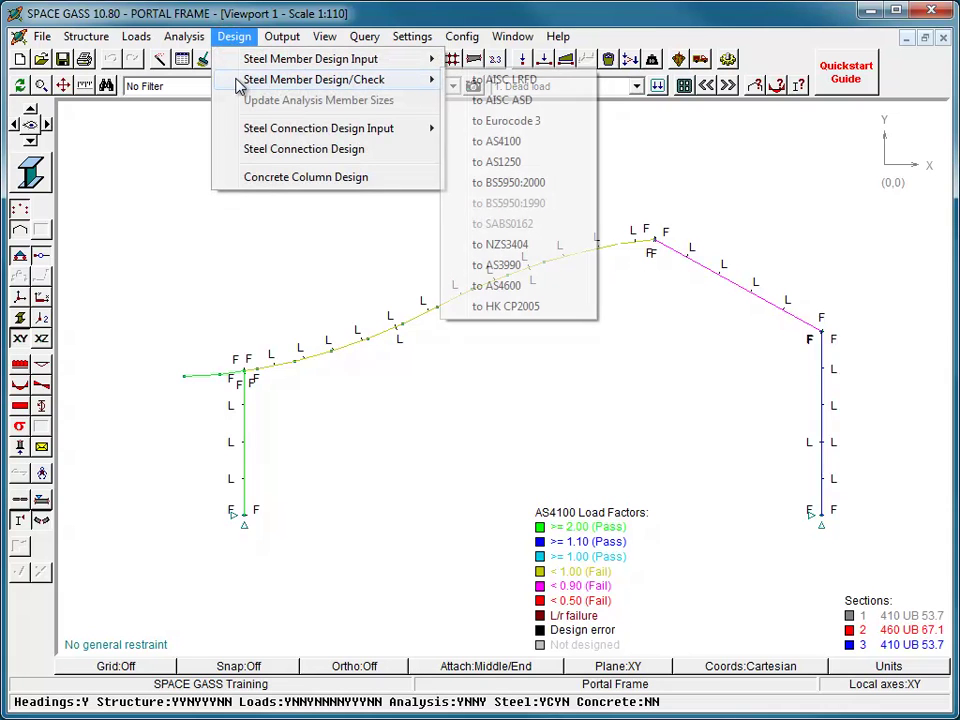
click(499, 141)
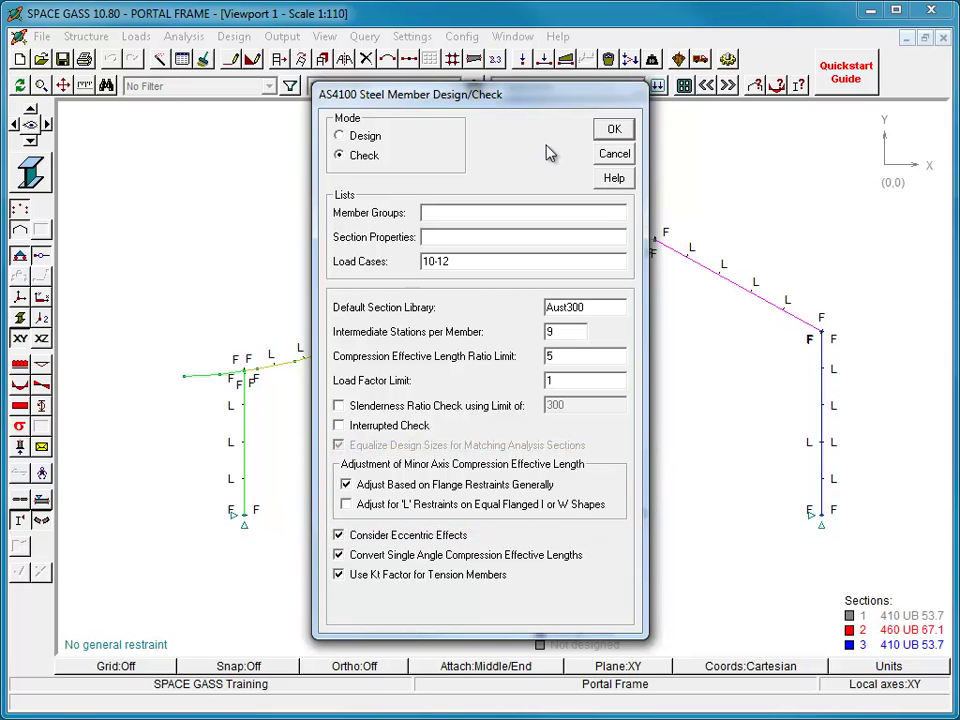
click(610, 154)
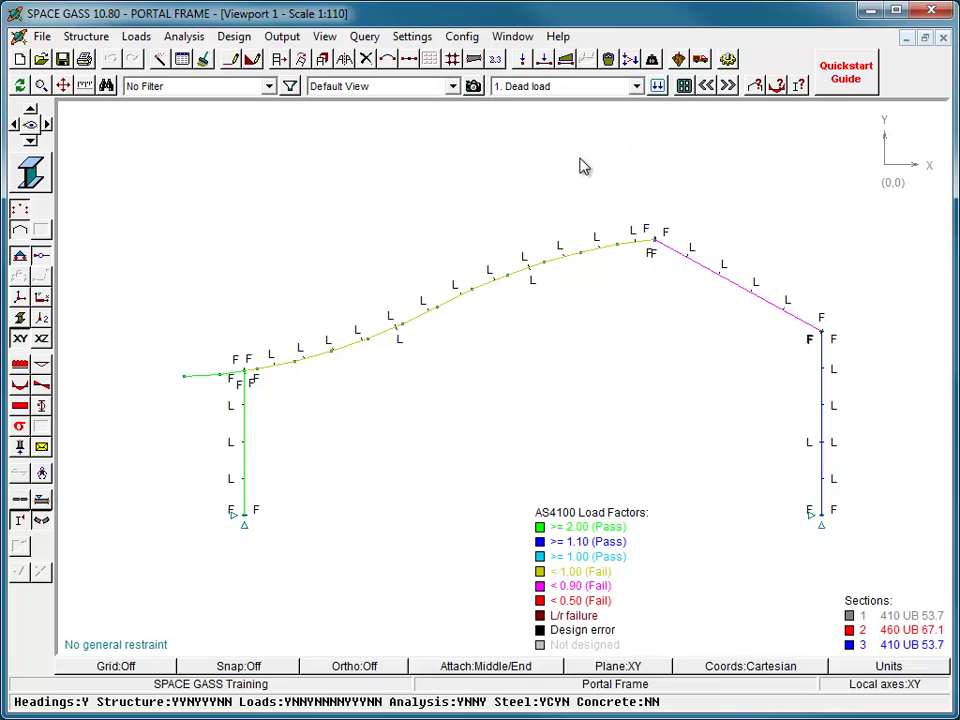